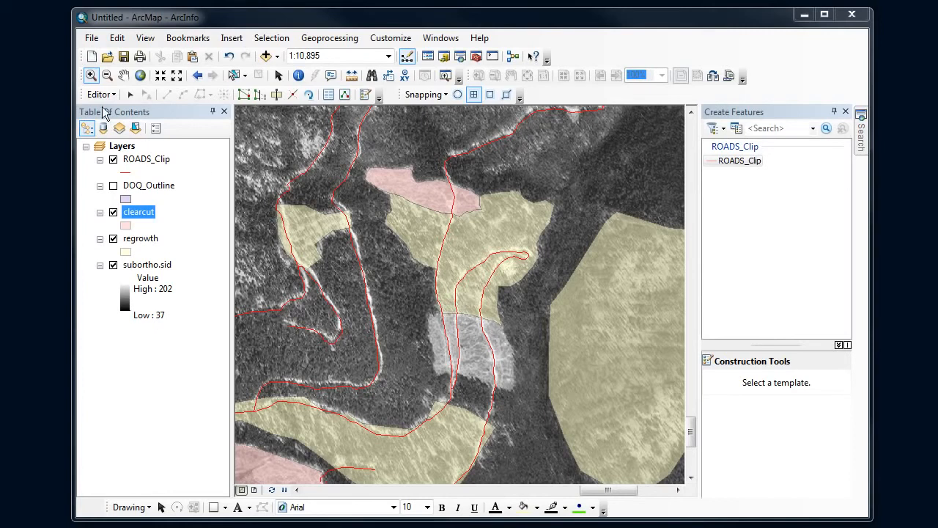
# - Stop editing, saving the edits, and start a new edit session
pyautogui.click(106, 95)
pyautogui.click(117, 128)
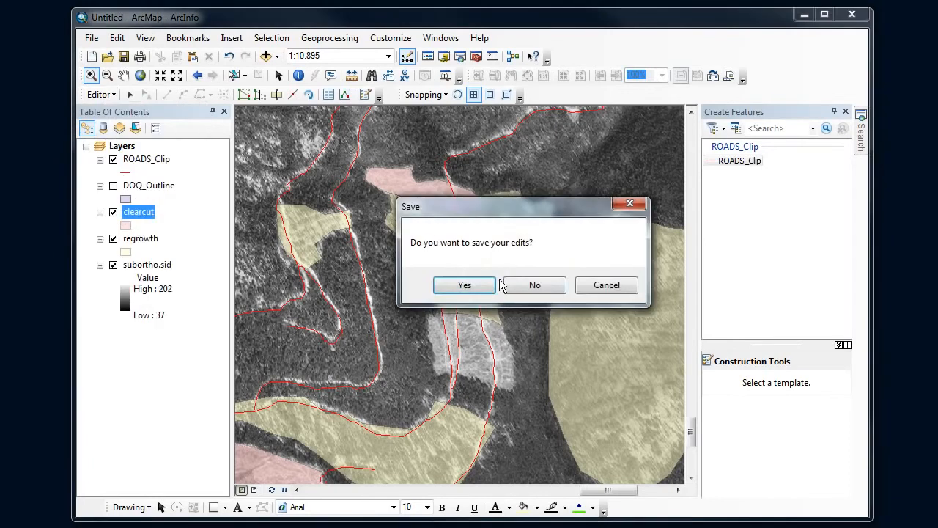
pyautogui.click(475, 291)
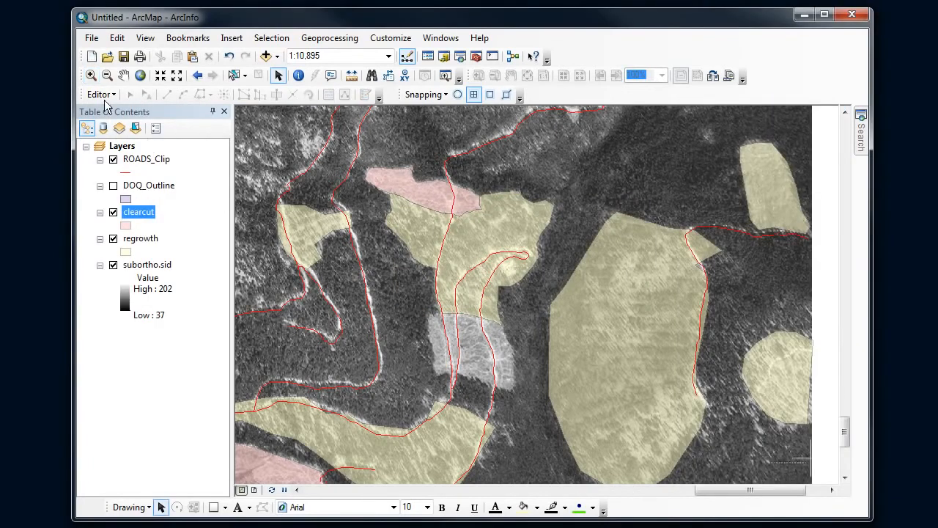
pyautogui.click(103, 94)
pyautogui.click(117, 112)
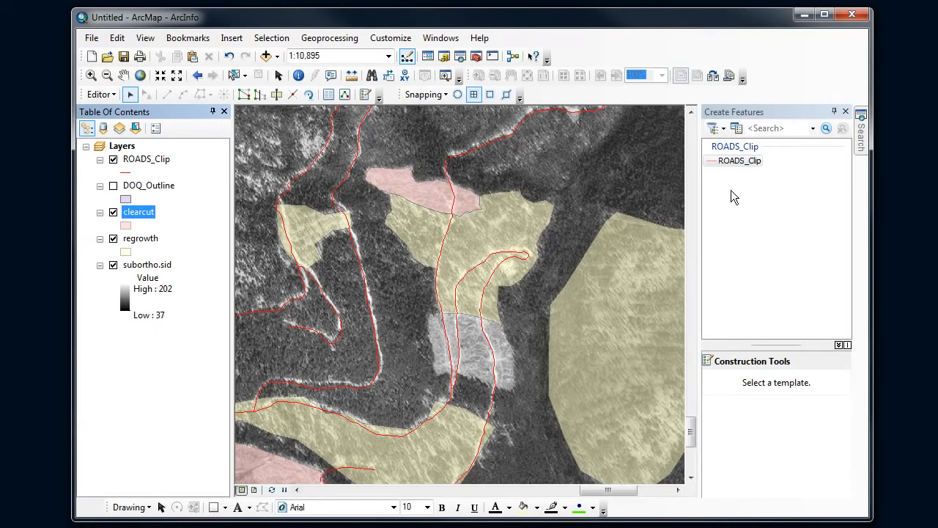
# - Create a new feature template for the clearcut layer
pyautogui.click(738, 129)
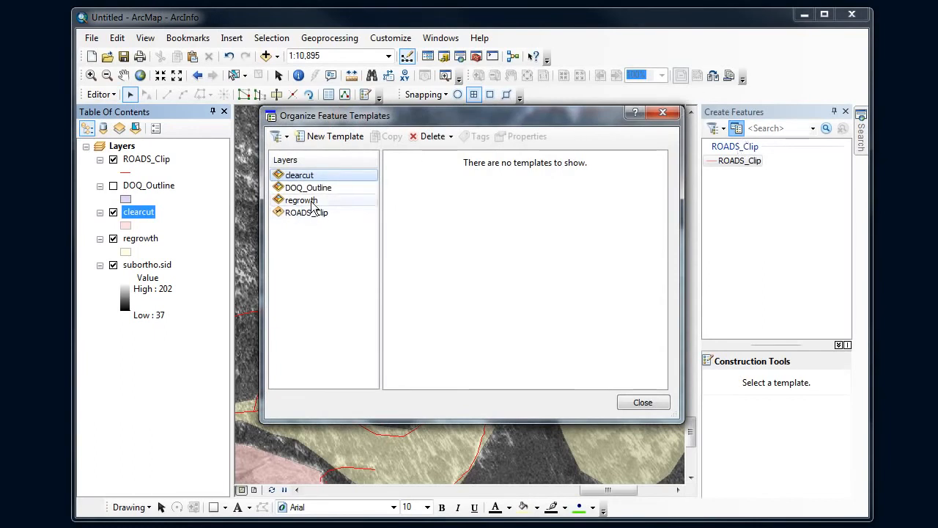
pyautogui.click(329, 137)
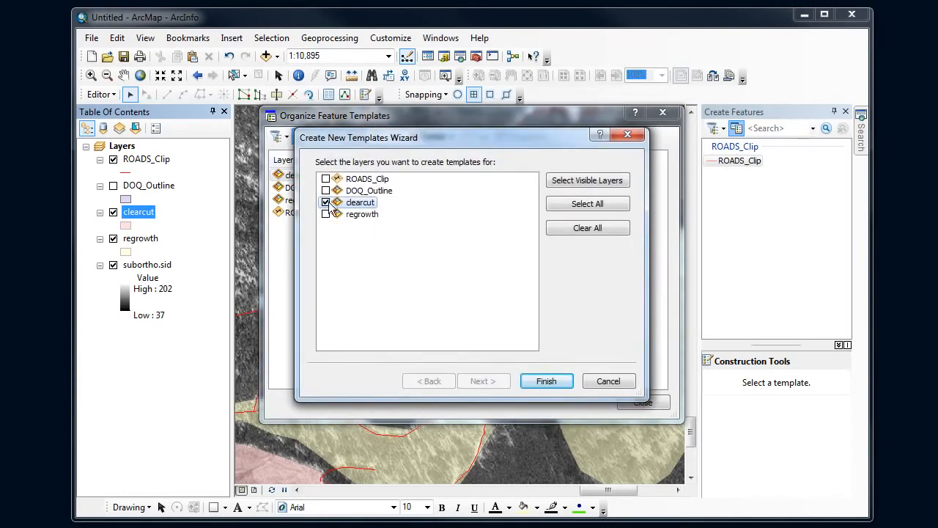
pyautogui.click(565, 381)
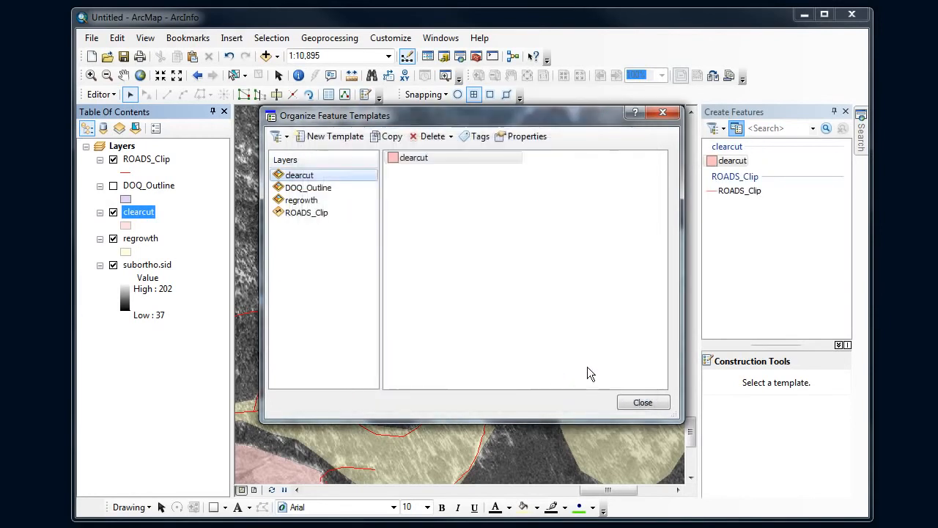
pyautogui.click(639, 402)
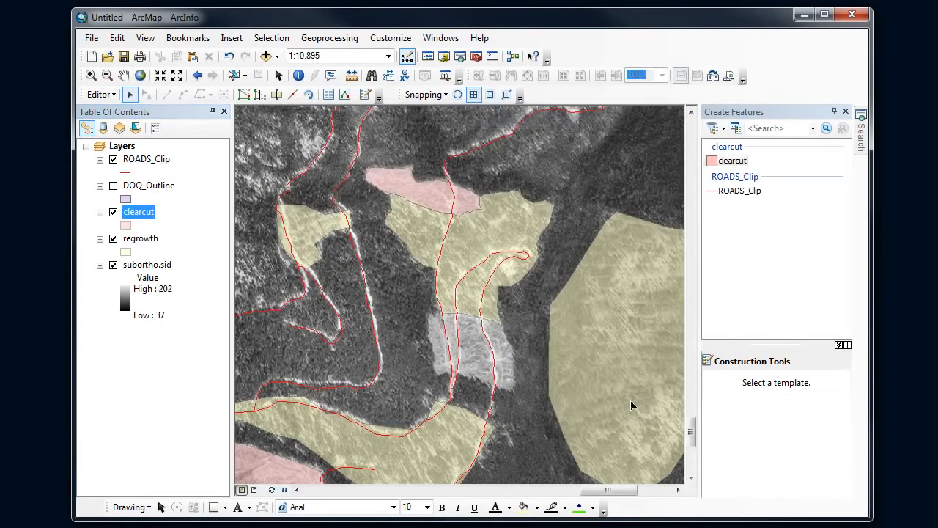
# - Choose the clearcut template with the Polygon construction tool and turn on vertex snapping
pyautogui.click(728, 161)
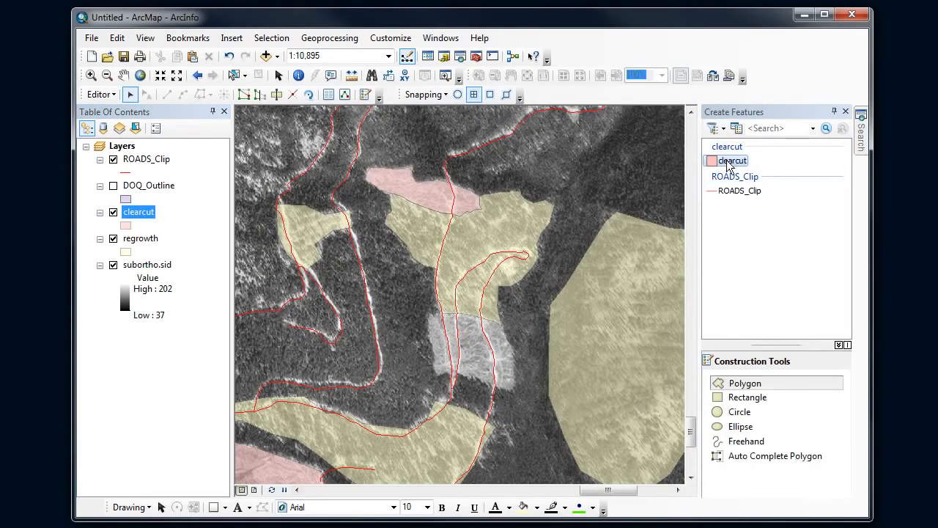
pyautogui.click(745, 384)
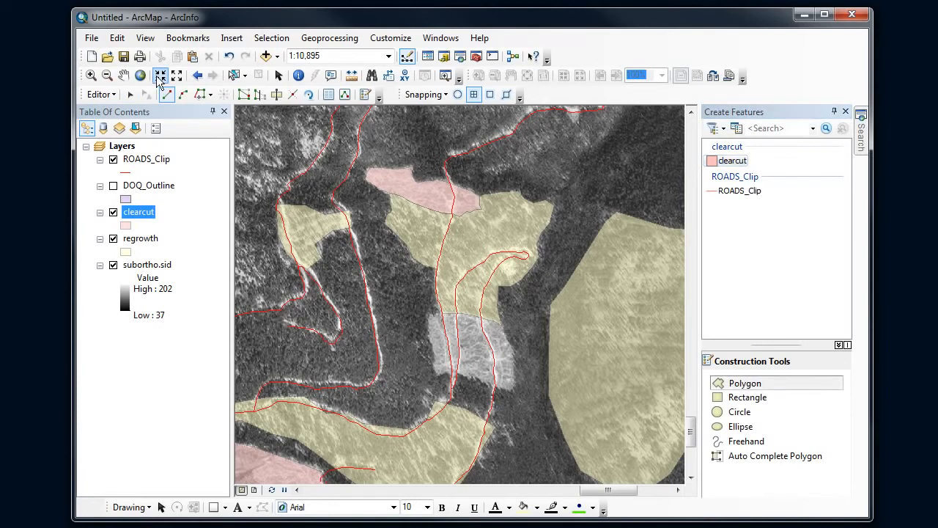
pyautogui.click(91, 75)
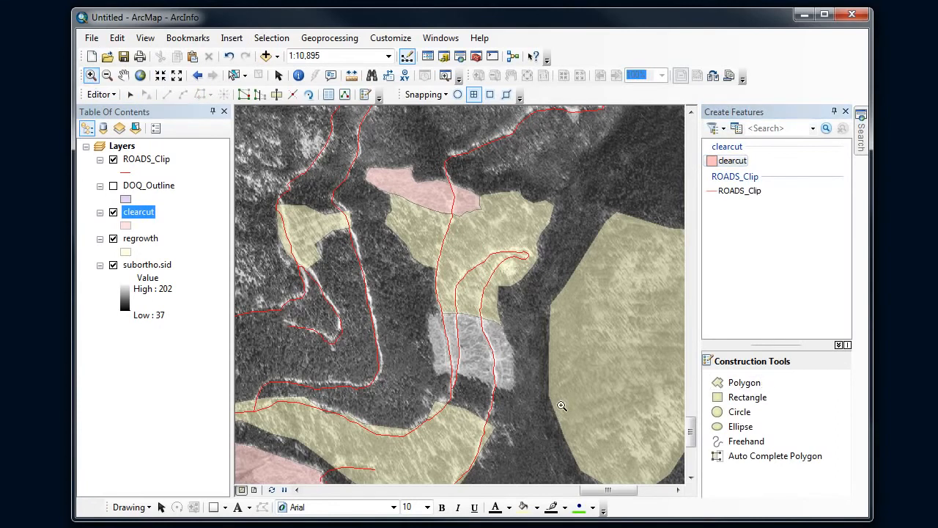
pyautogui.moveTo(394, 287); pyautogui.dragTo(570, 407)
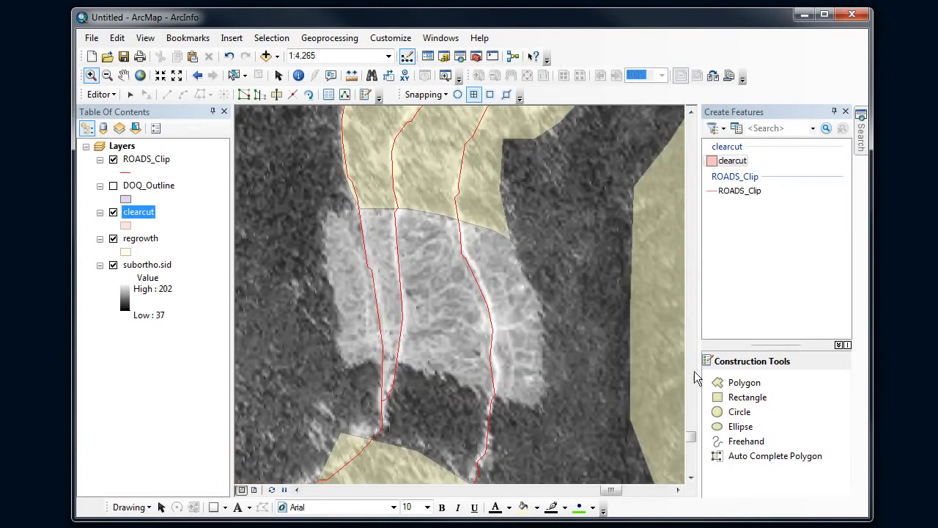
pyautogui.click(736, 386)
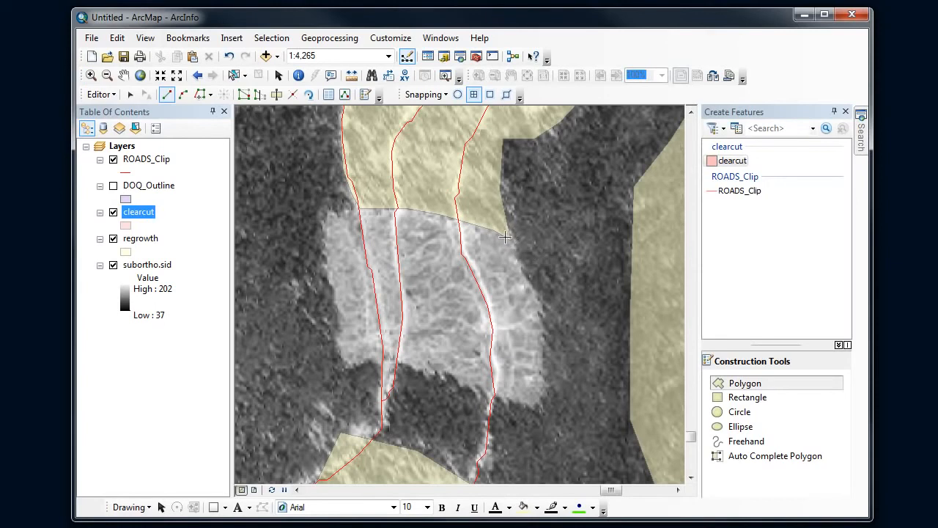
pyautogui.click(473, 96)
pyautogui.click(489, 94)
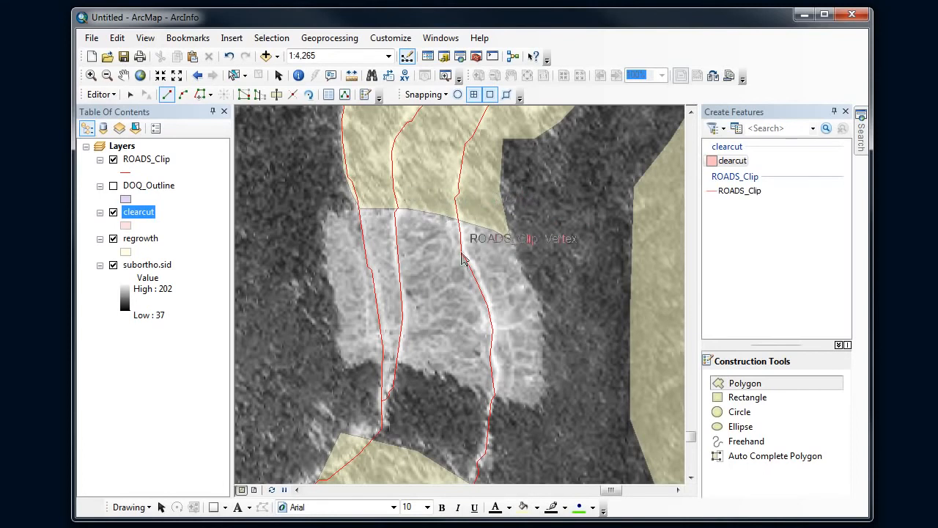
# - Start a clearcut polygon at the regrowth polygon's southeast corner vertex and trace the bright cleared patch's eastern edge around its southeast corner
pyautogui.click(511, 241)
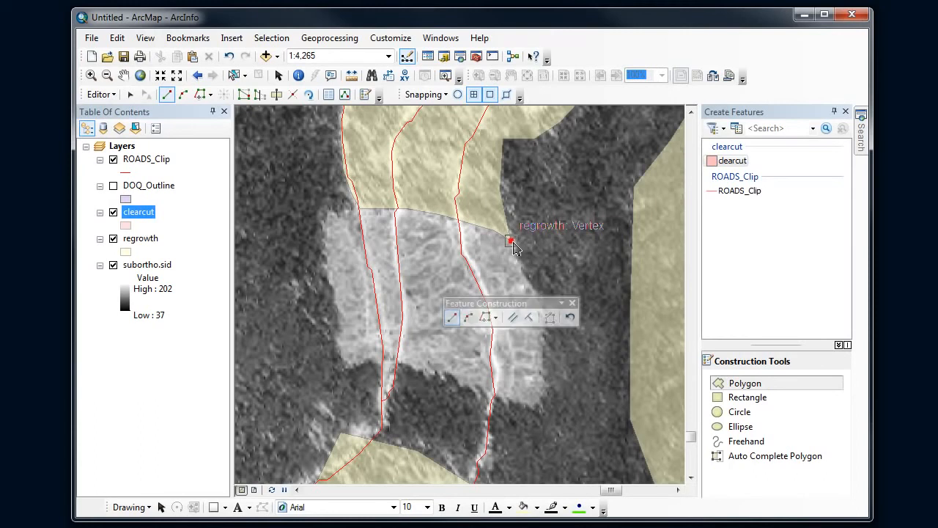
pyautogui.click(517, 255)
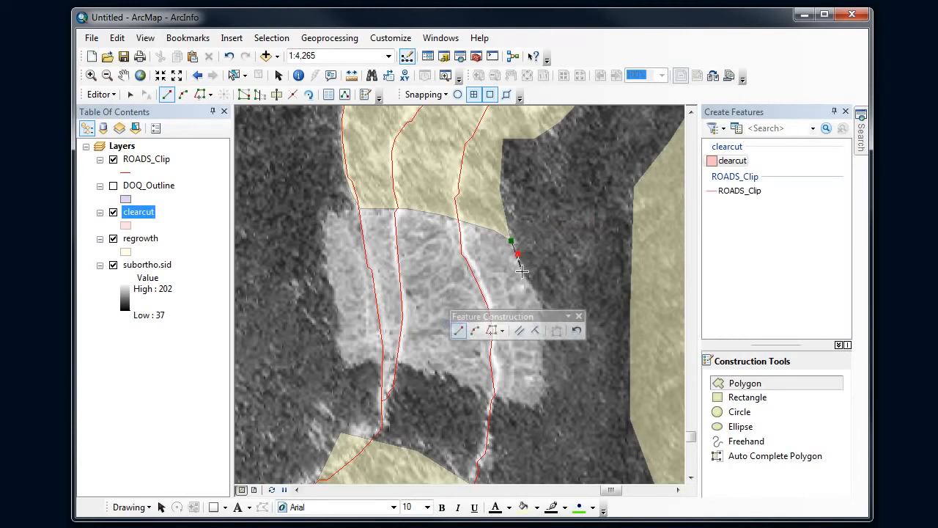
pyautogui.click(522, 273)
pyautogui.click(537, 295)
pyautogui.click(545, 335)
pyautogui.click(545, 360)
pyautogui.click(545, 384)
pyautogui.click(538, 409)
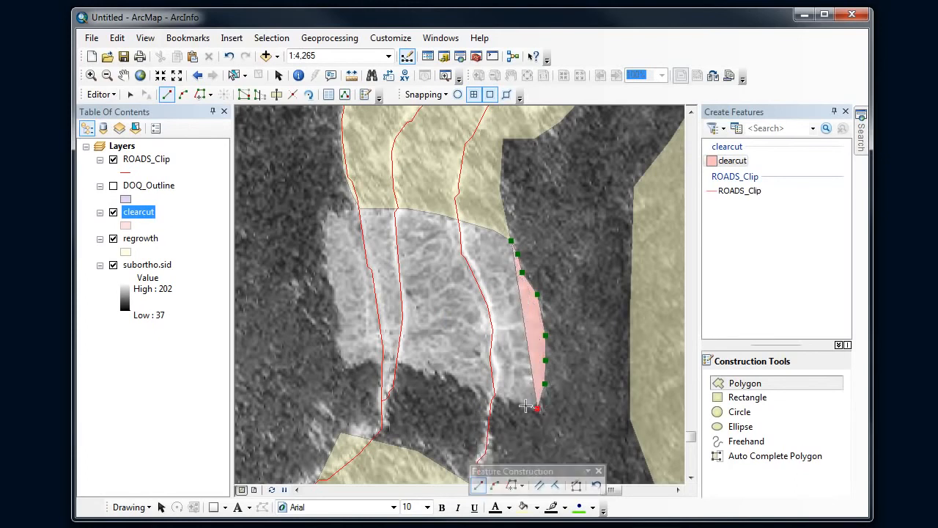
pyautogui.click(516, 403)
# - Delete the sketch vertex that snapped to the eastern road and turn off vertex snapping
pyautogui.click(495, 396)
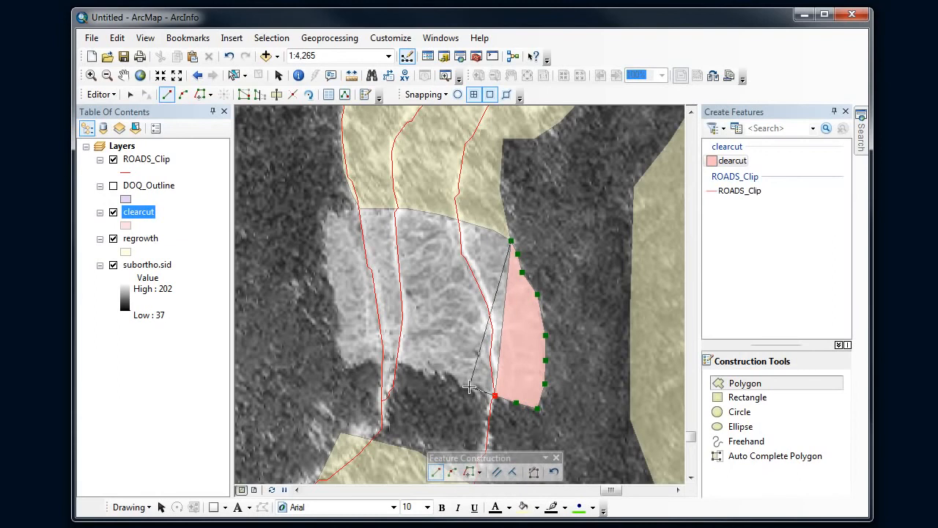
pyautogui.rightClick(495, 400)
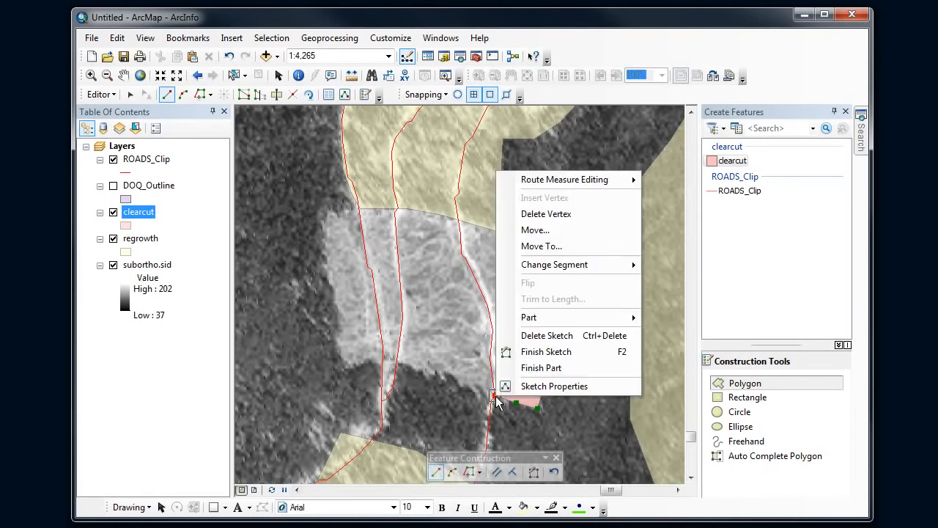
pyautogui.click(546, 217)
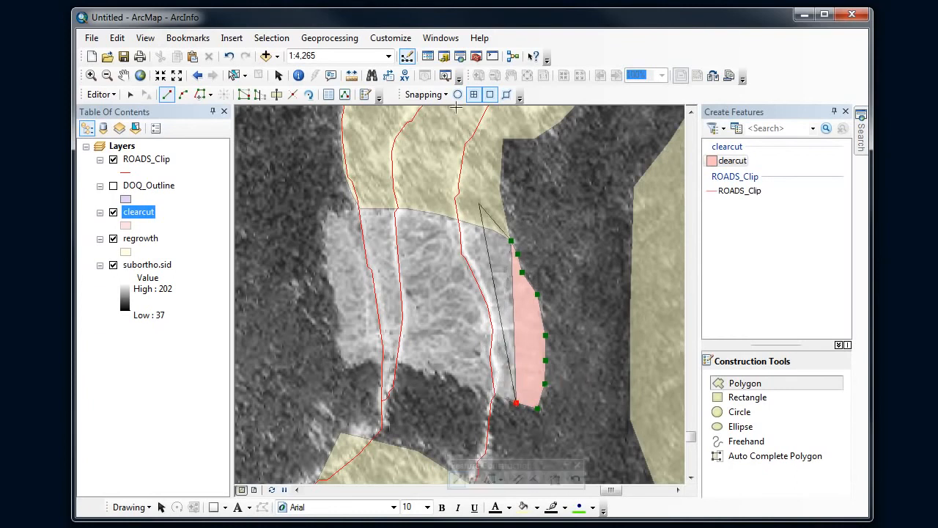
pyautogui.click(490, 94)
# - Continue the clearcut sketch westward along the patch's southern edge, across the eastern road to just before the middle road
pyautogui.click(499, 398)
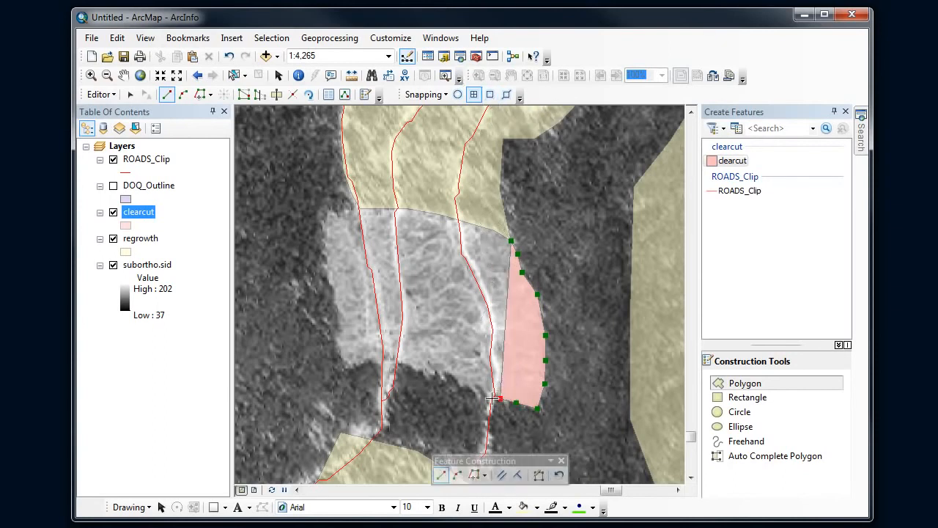
pyautogui.click(490, 396)
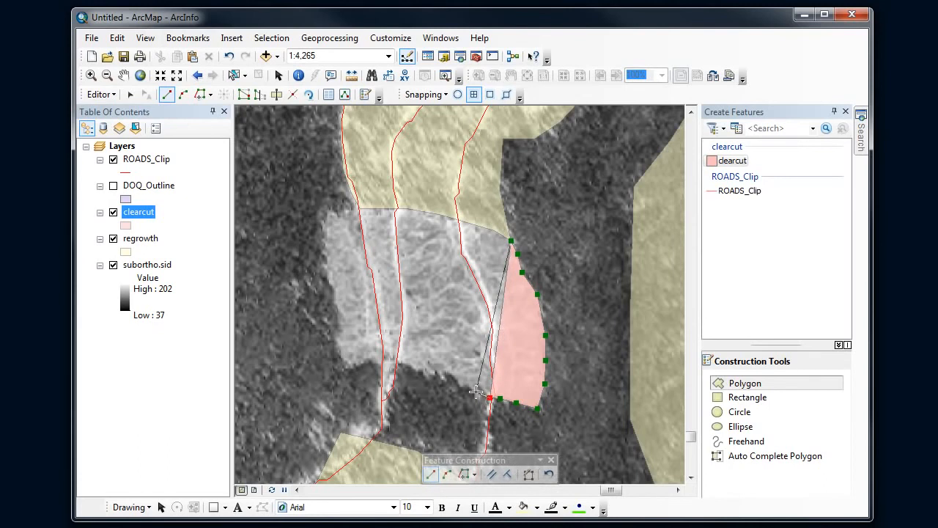
pyautogui.click(476, 391)
pyautogui.click(462, 385)
pyautogui.click(448, 373)
pyautogui.click(437, 373)
pyautogui.click(419, 370)
pyautogui.click(406, 362)
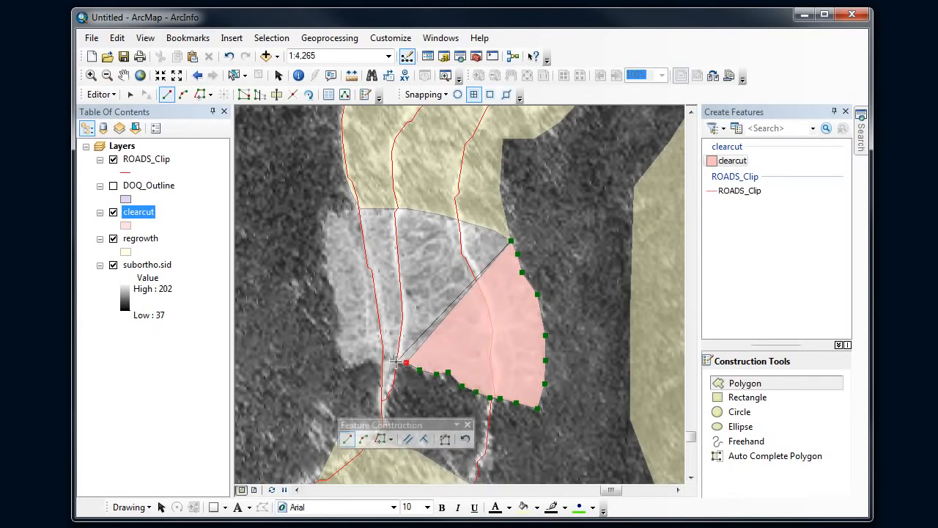
# - Trace the clearcut sketch around the small notch where the two western roads meet and on to the patch's southwest corner
pyautogui.click(395, 371)
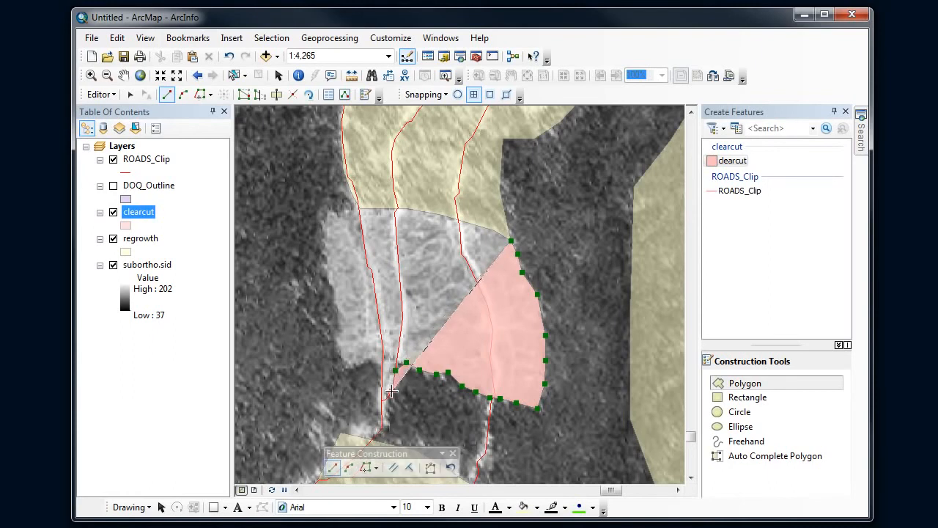
pyautogui.click(392, 390)
pyautogui.click(380, 383)
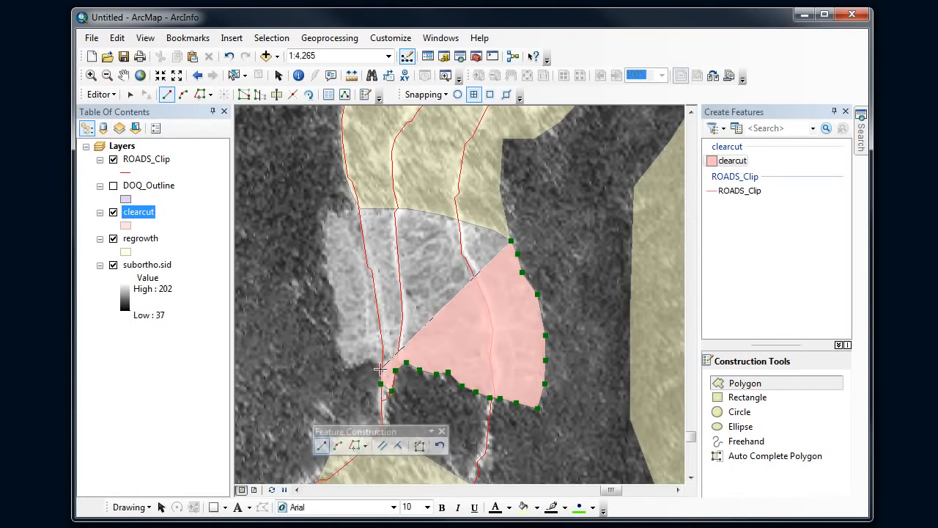
pyautogui.click(376, 364)
pyautogui.click(366, 363)
pyautogui.click(349, 366)
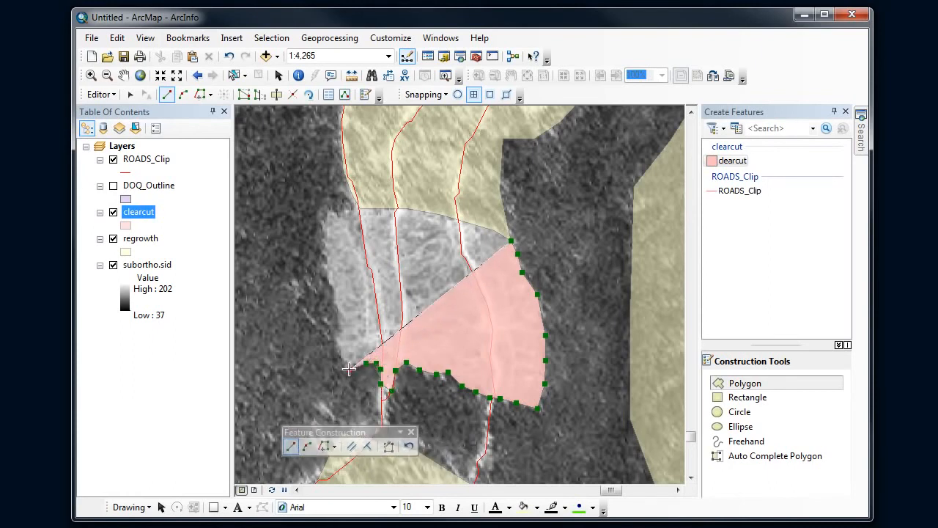
# - Trace the clearcut sketch up the patch's western edge and around its northwest corner toward the regrowth boundary
pyautogui.click(337, 350)
pyautogui.click(338, 333)
pyautogui.click(337, 316)
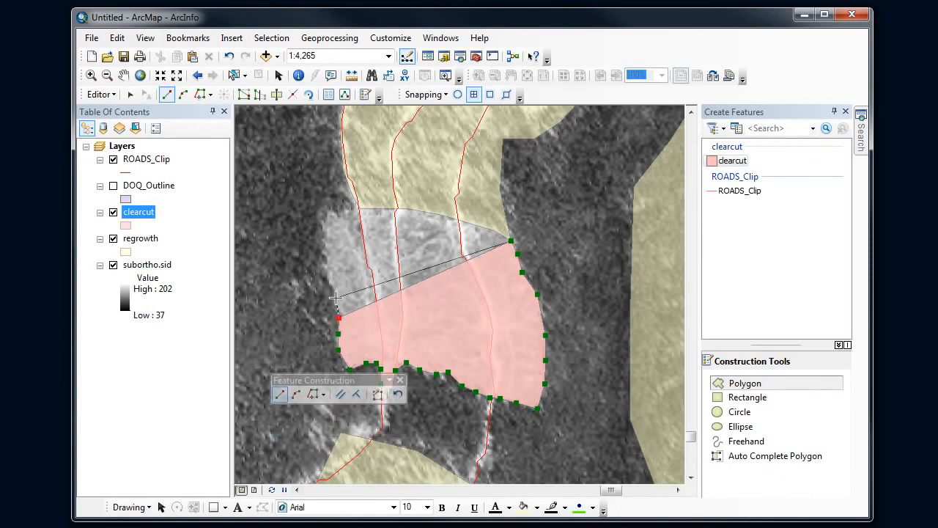
pyautogui.click(335, 298)
pyautogui.click(331, 281)
pyautogui.click(329, 261)
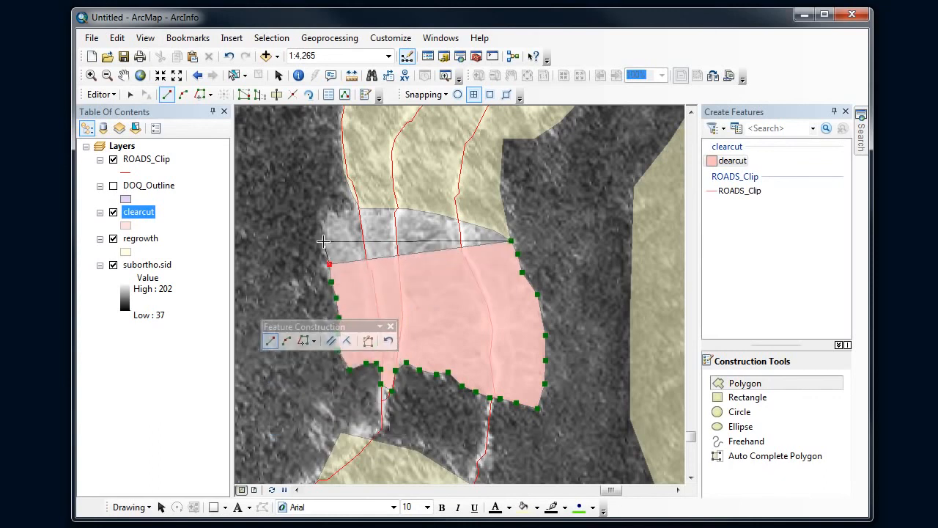
pyautogui.click(323, 242)
pyautogui.click(323, 226)
pyautogui.click(328, 213)
pyautogui.click(337, 211)
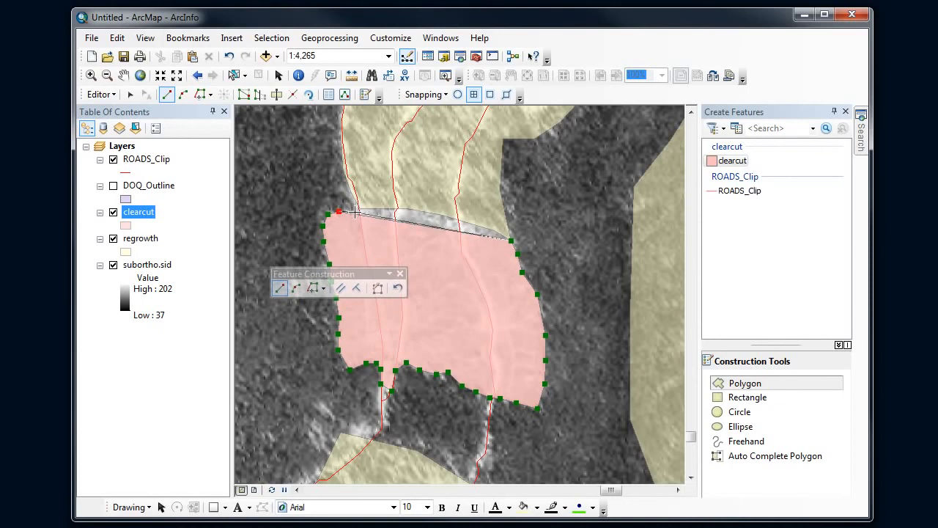
# - Turn vertex snapping on, snap to the regrowth polygon's southwest corner, trace its shared boundary back to the start vertex and finish the polygon
pyautogui.click(489, 94)
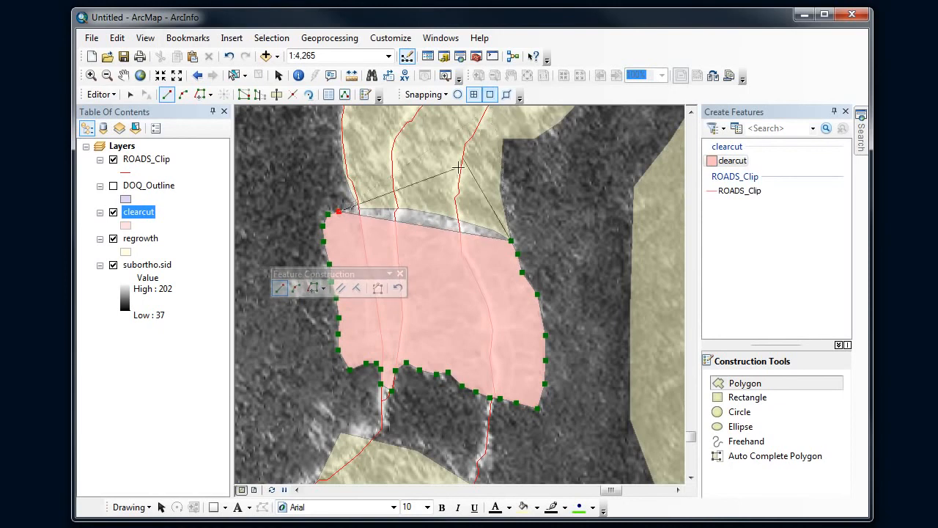
pyautogui.click(360, 208)
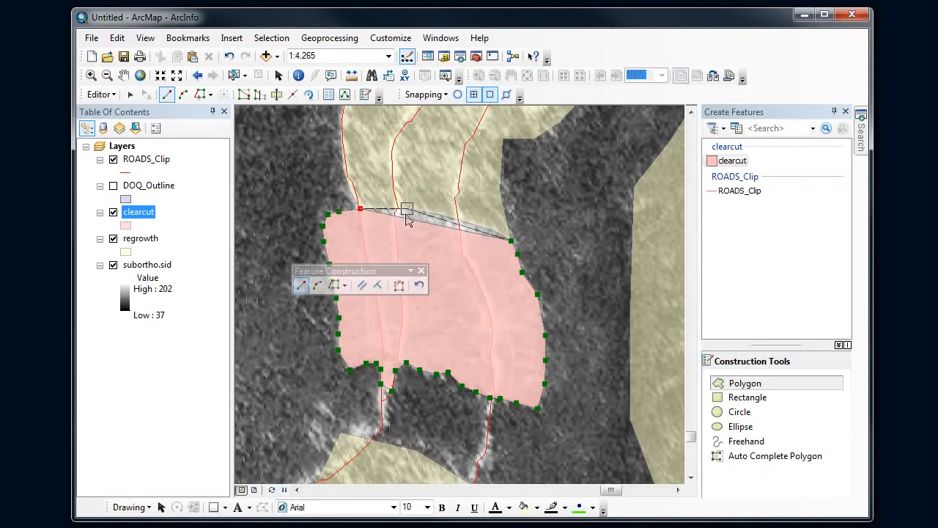
pyautogui.click(334, 286)
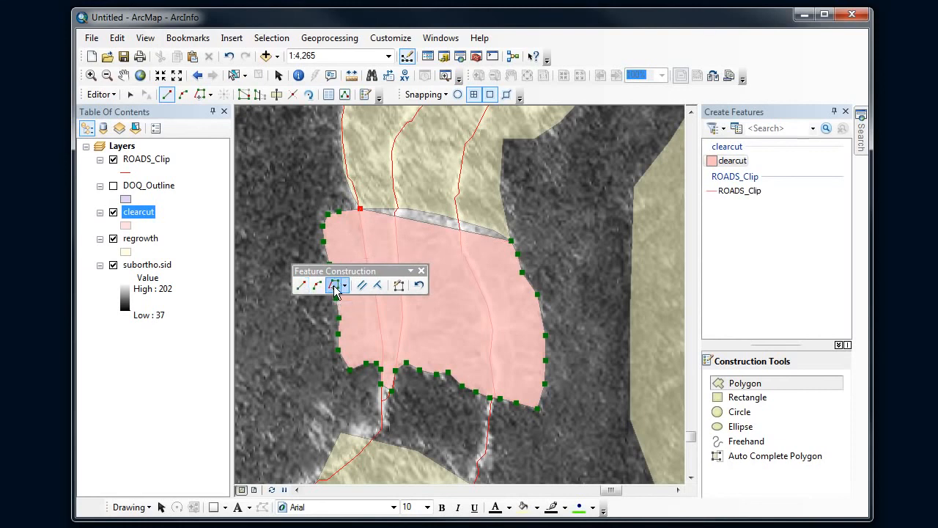
pyautogui.click(363, 209)
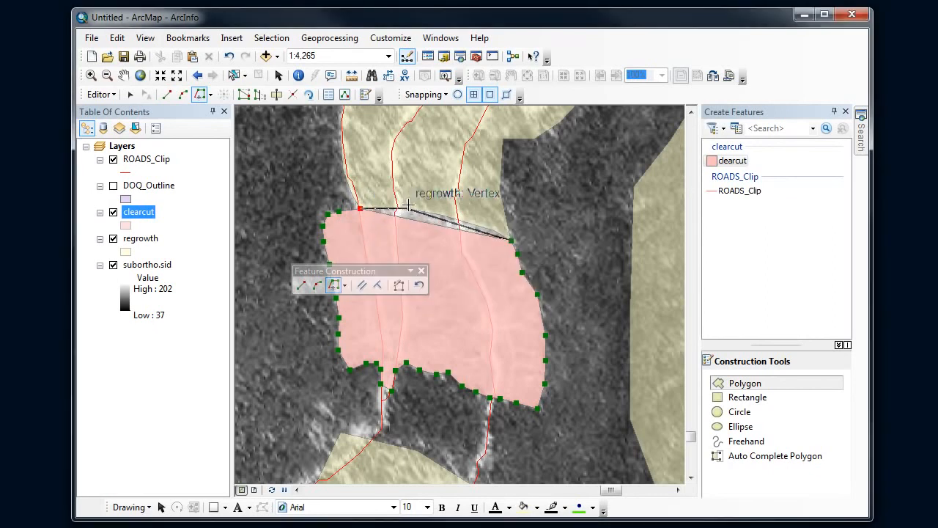
pyautogui.doubleClick(511, 240)
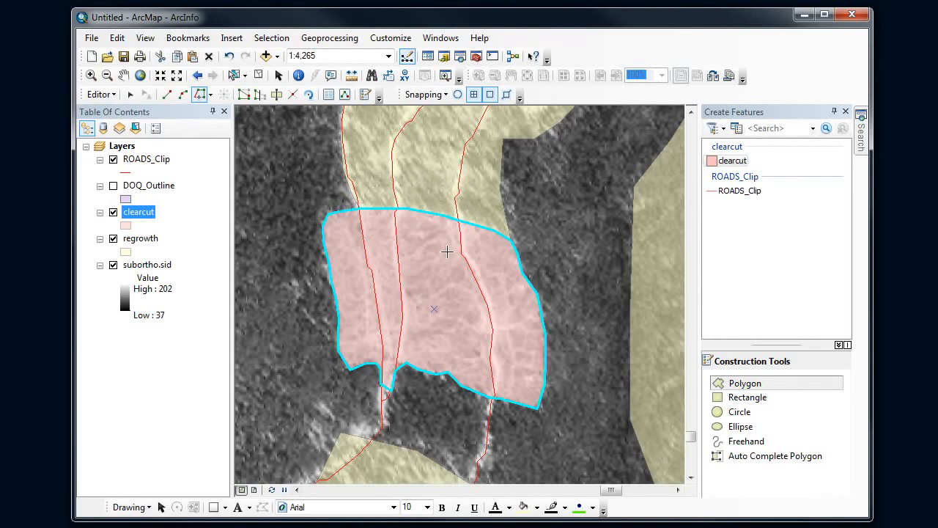
# - Save the edits to the clearcut layer
pyautogui.click(108, 95)
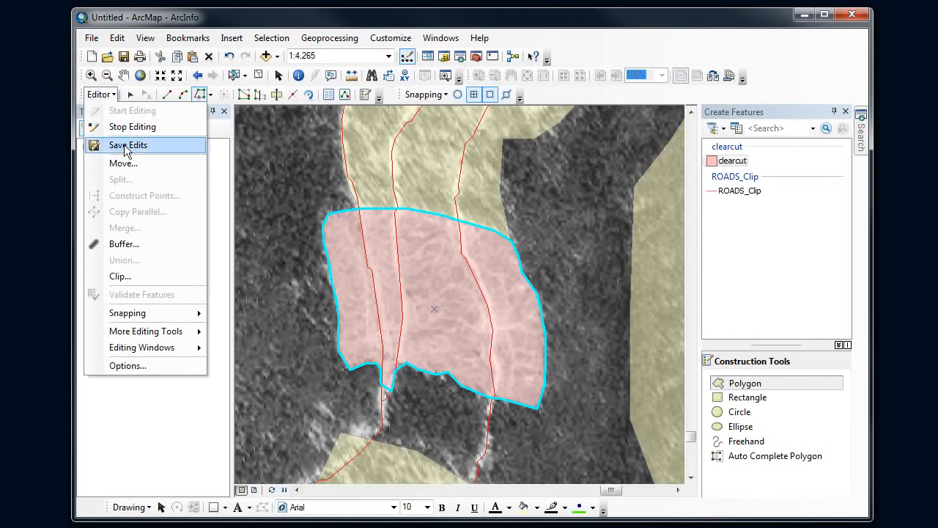